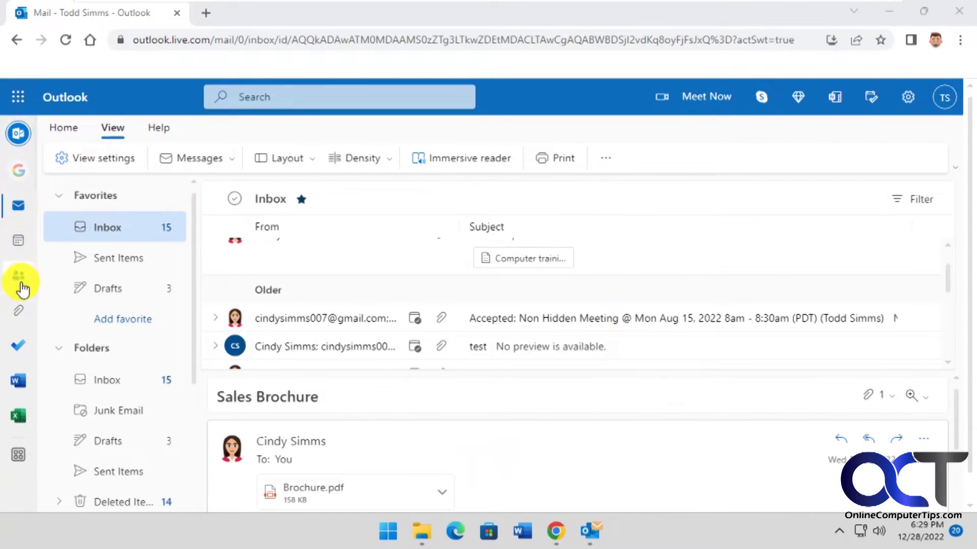
Show all email attachments in the Files view and bring up the file name sort options.
click(21, 316)
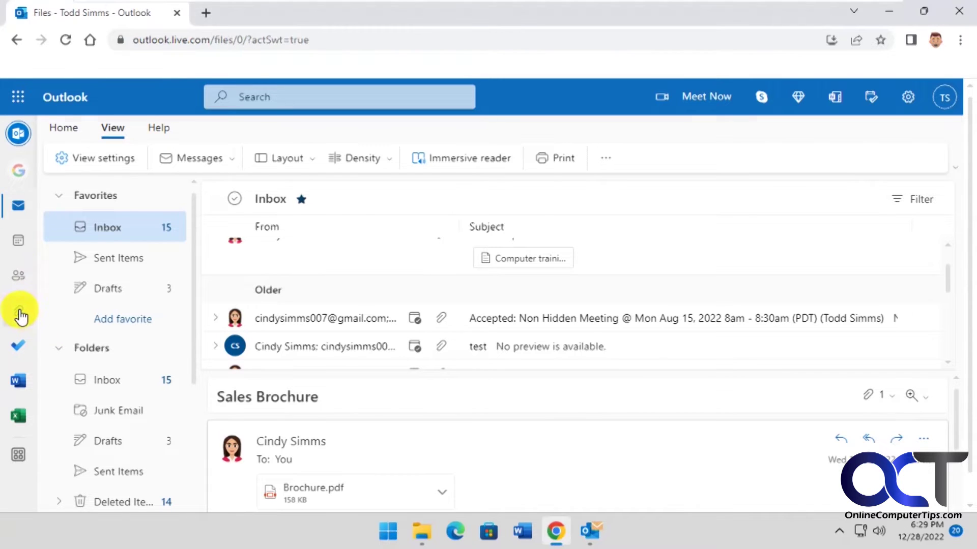
mouse_move(458, 283)
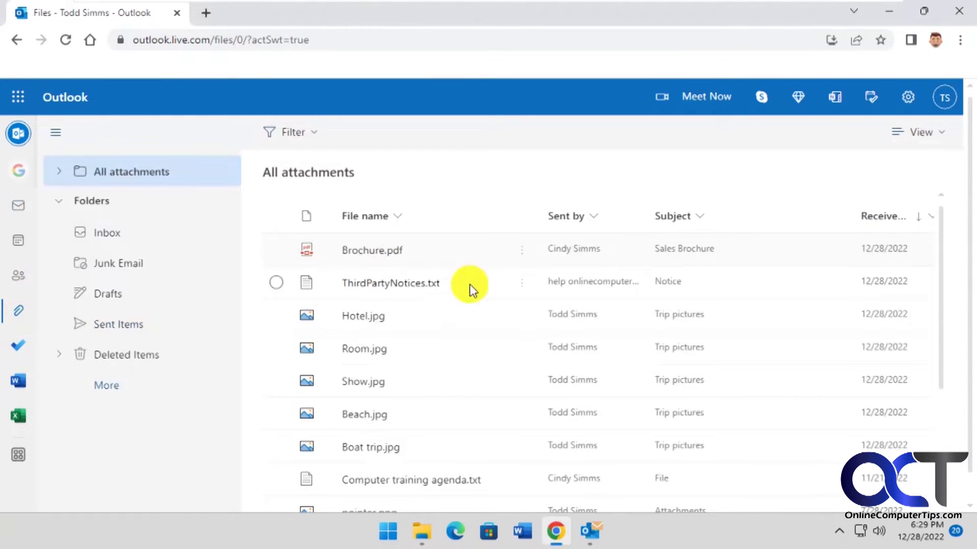
scroll(425, 300, down, 3)
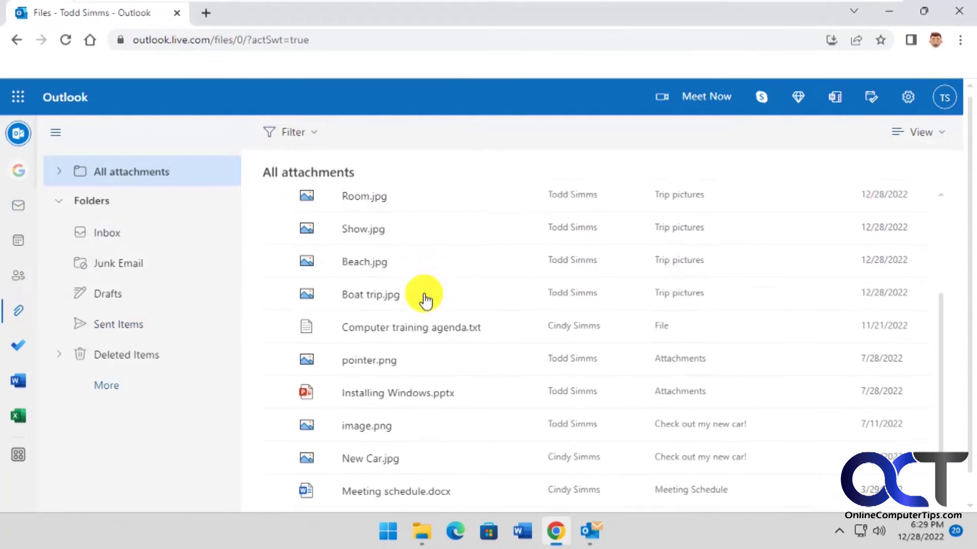
scroll(421, 298, up, 2)
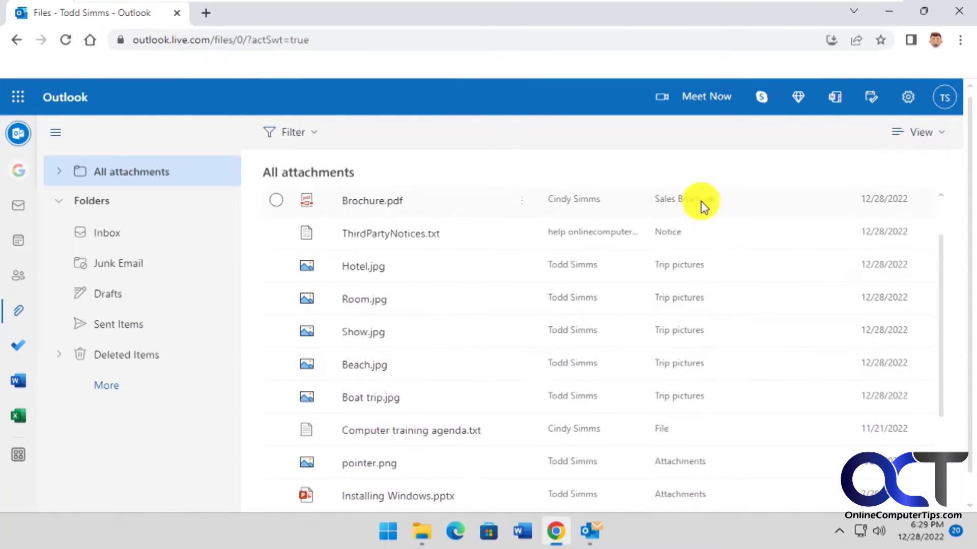
scroll(683, 225, up, 2)
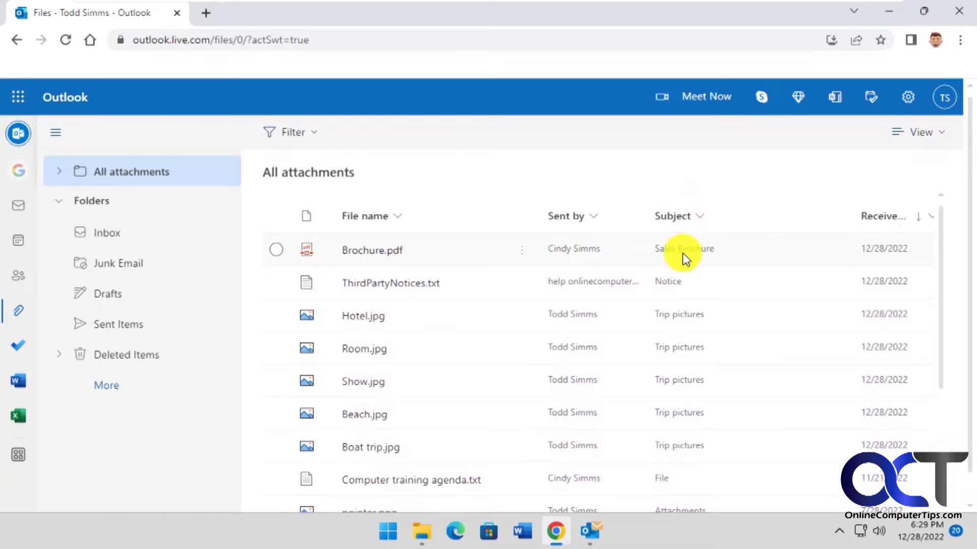
click(397, 220)
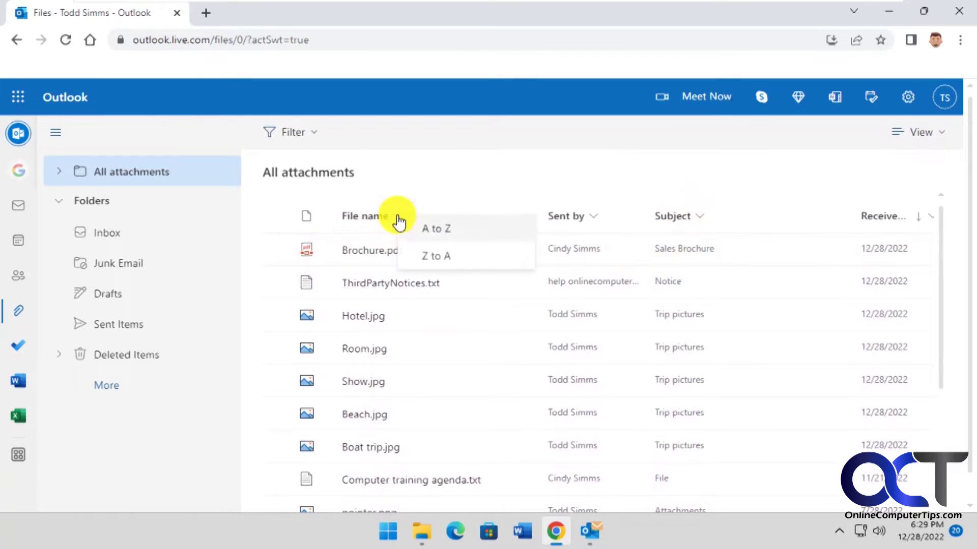
Review the sender and subject sort options, then filter attachments to Photos.
click(595, 219)
click(675, 219)
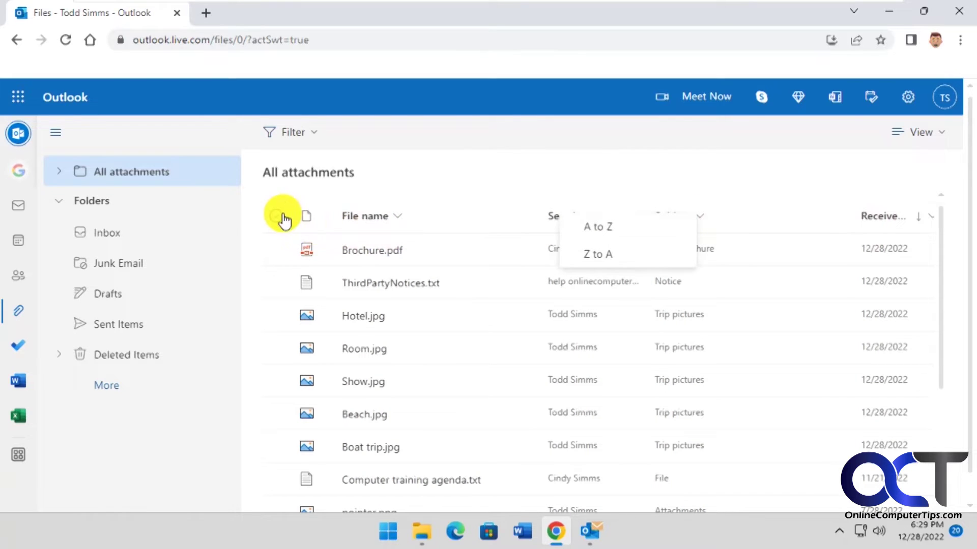
click(306, 134)
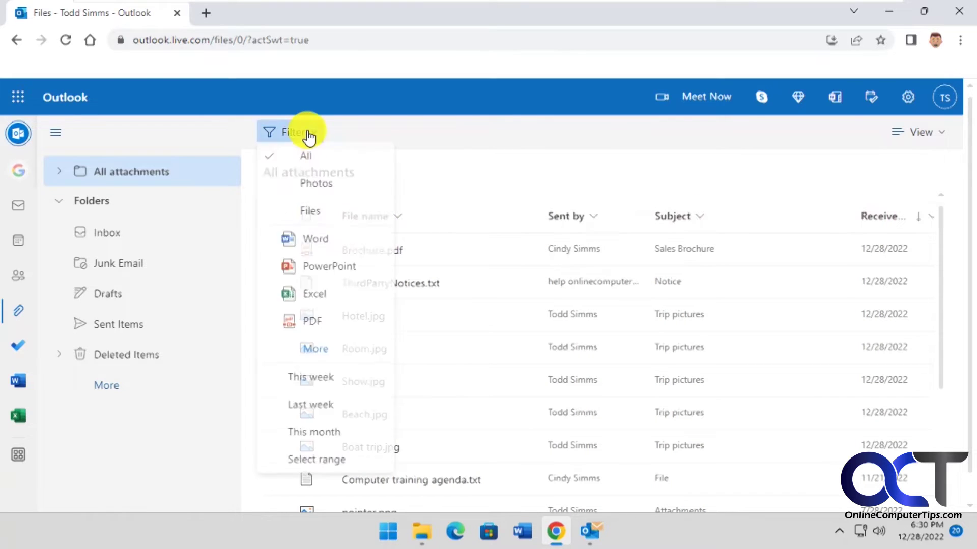
click(311, 186)
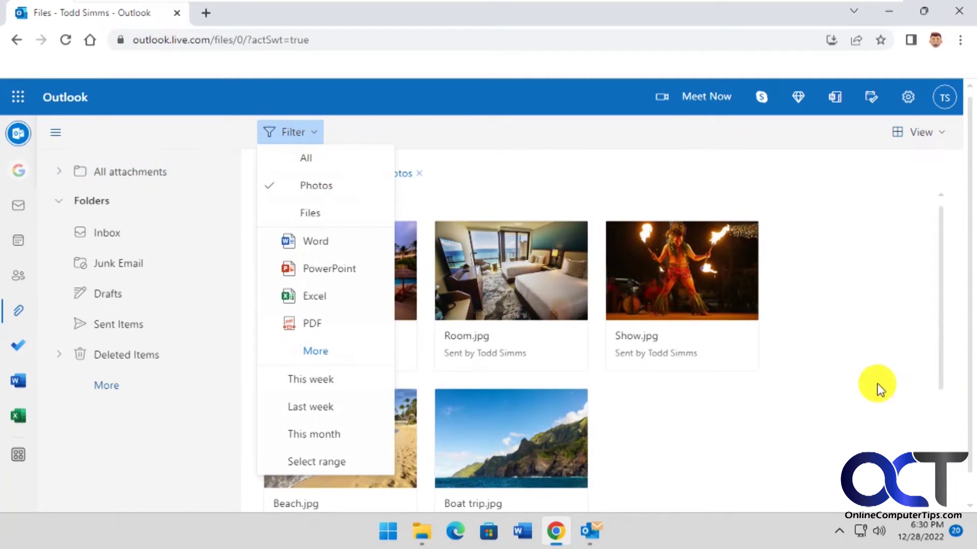
Filter attachments to Word and Excel files and preview Financial Sample.xlsx.
click(324, 216)
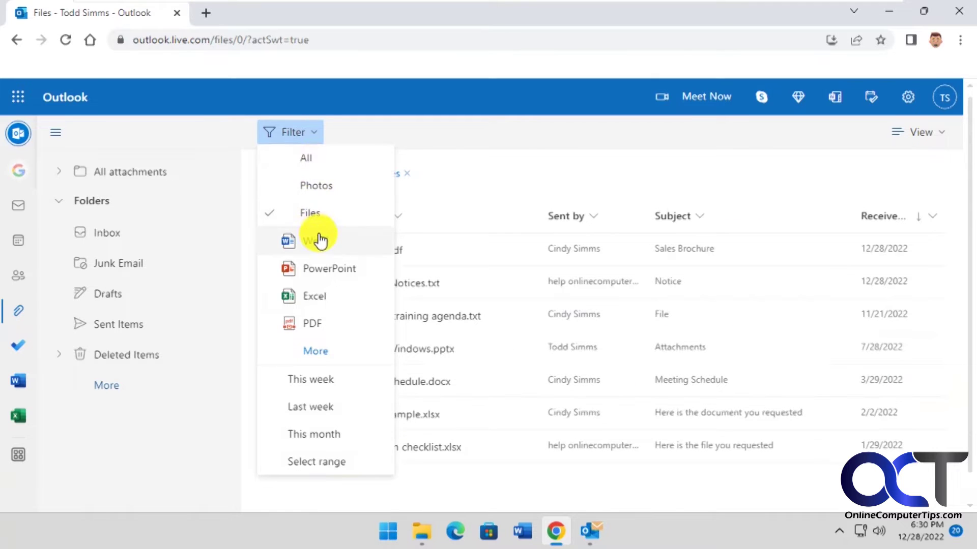
click(319, 244)
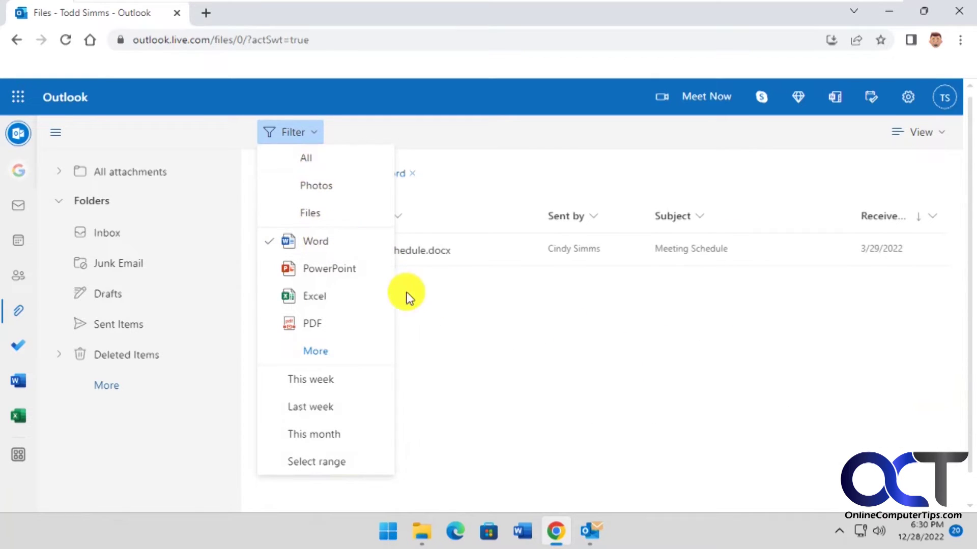
click(319, 297)
click(448, 379)
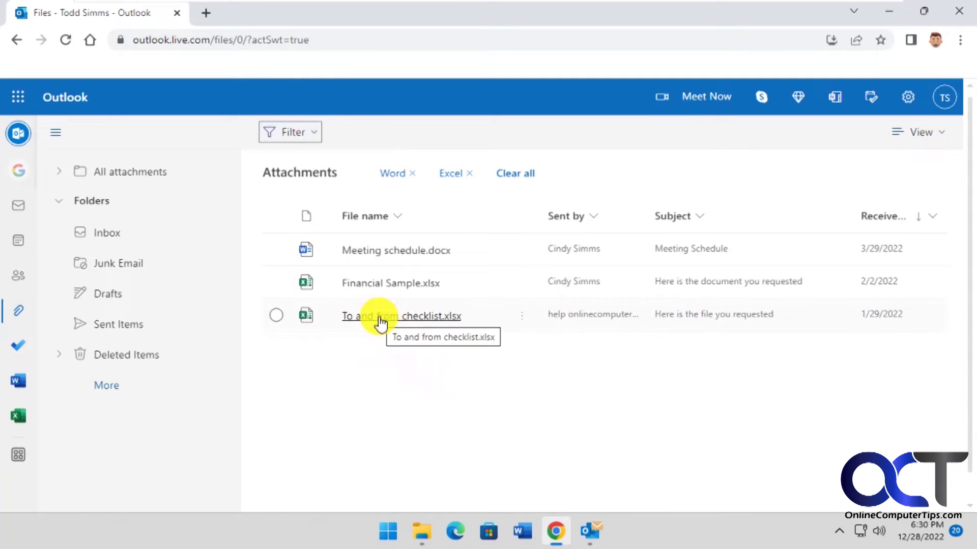
click(387, 290)
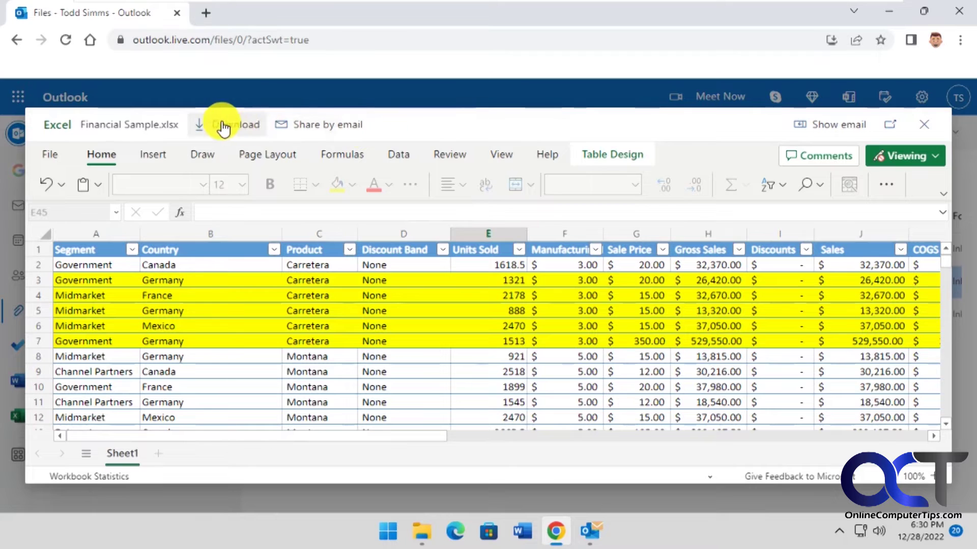
Close the Financial Sample.xlsx spreadsheet preview.
click(924, 132)
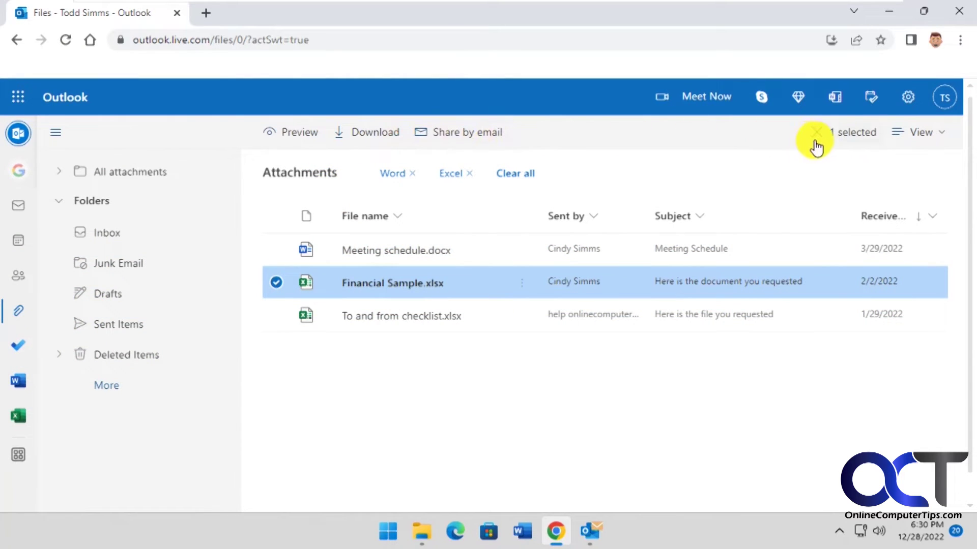
Show the Tiles view and List view layout choices for the attachments.
click(944, 138)
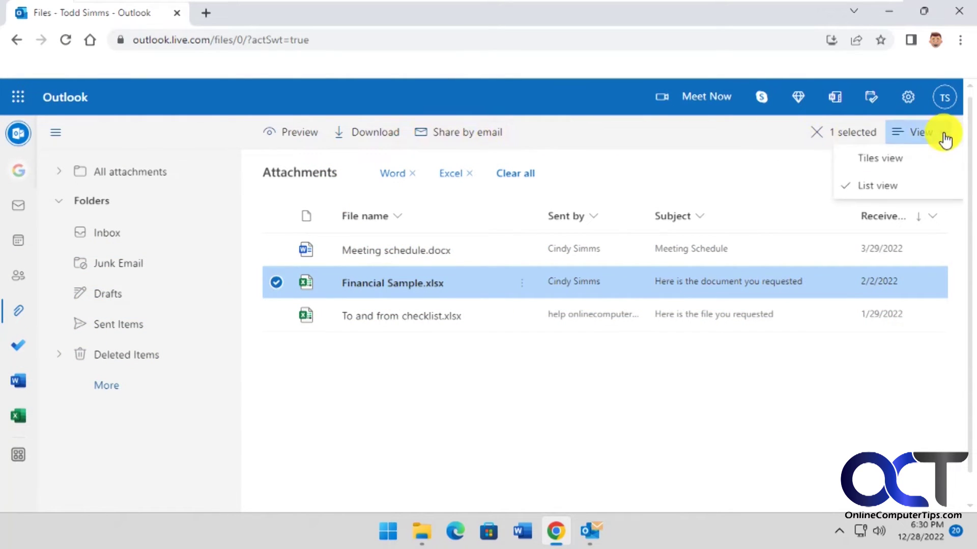
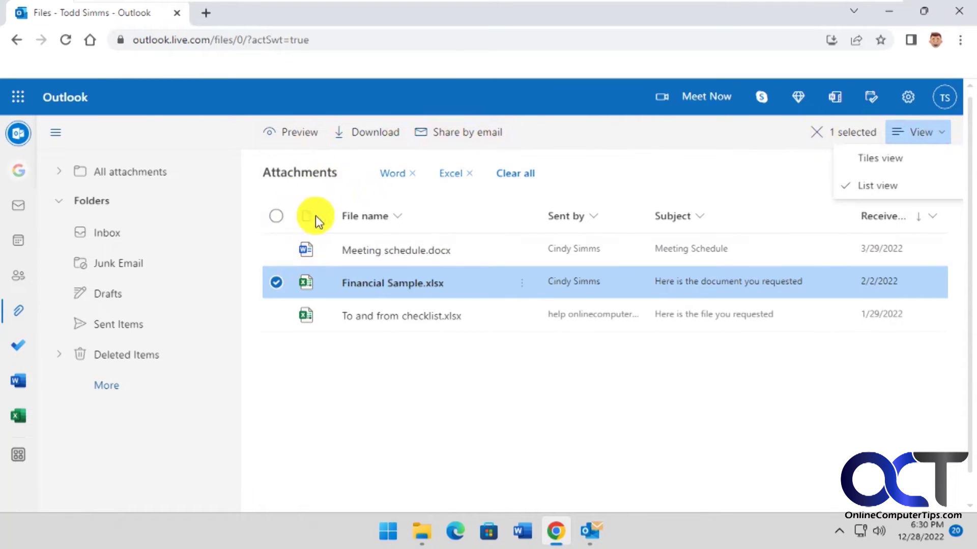
Deselect Financial Sample.xlsx and set the attachment type filter to All.
click(815, 135)
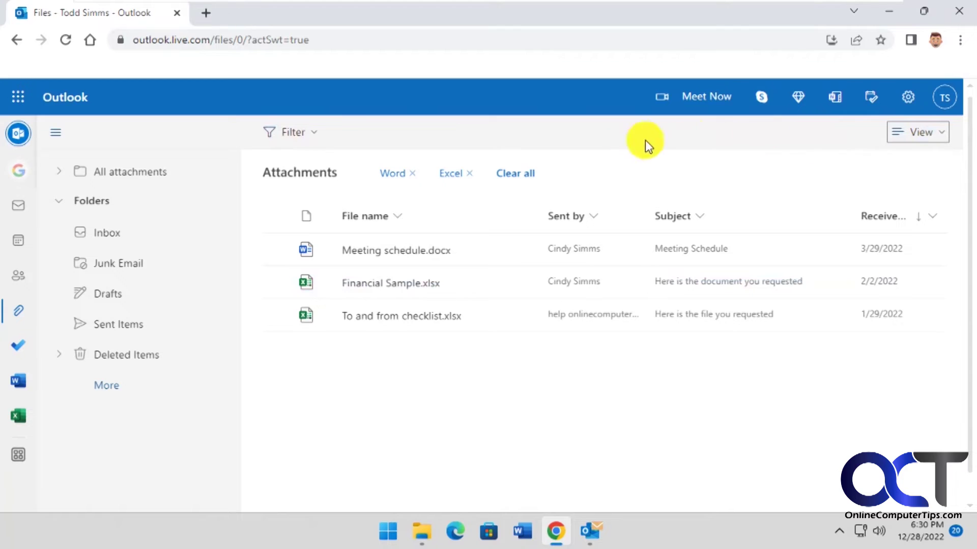
click(312, 136)
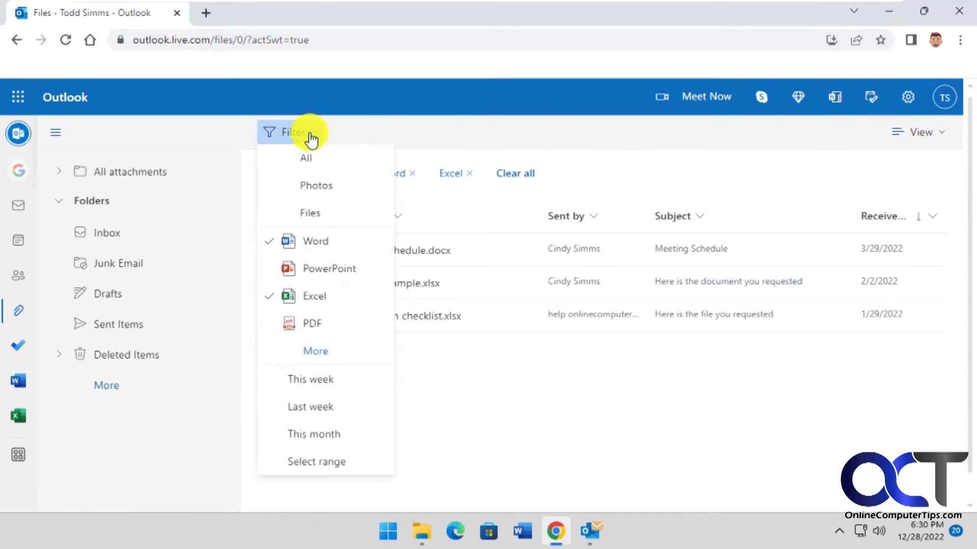
click(306, 163)
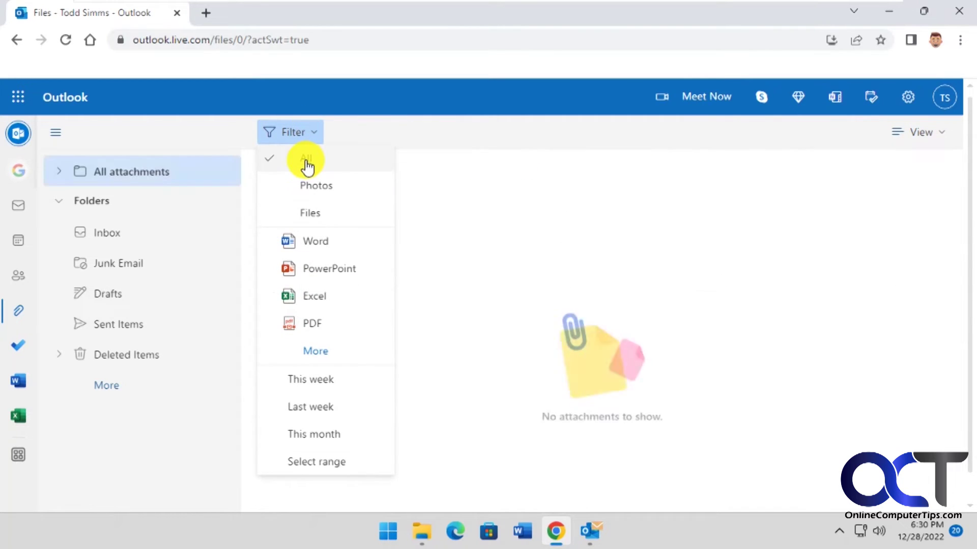
click(485, 139)
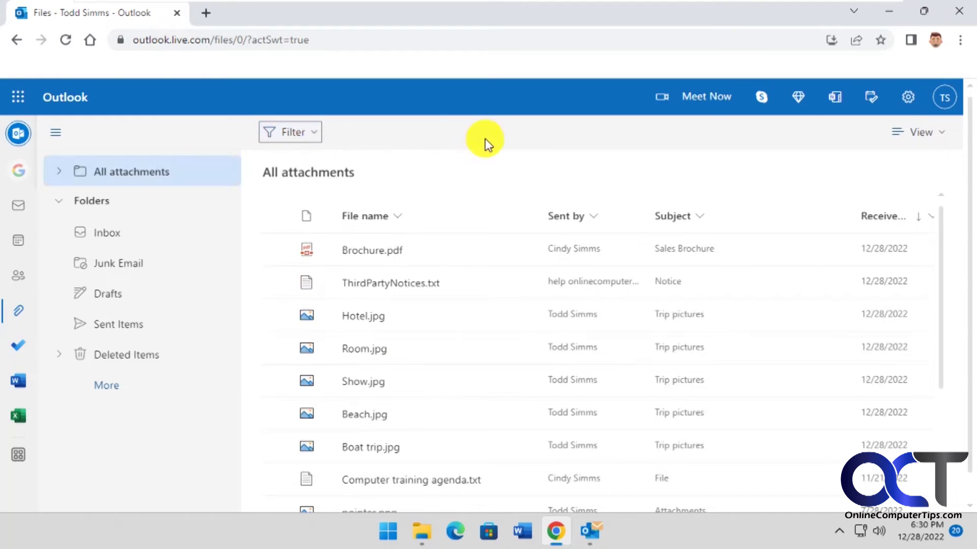
scroll(549, 297, down, 2)
scroll(548, 296, down, 2)
scroll(548, 297, down, 2)
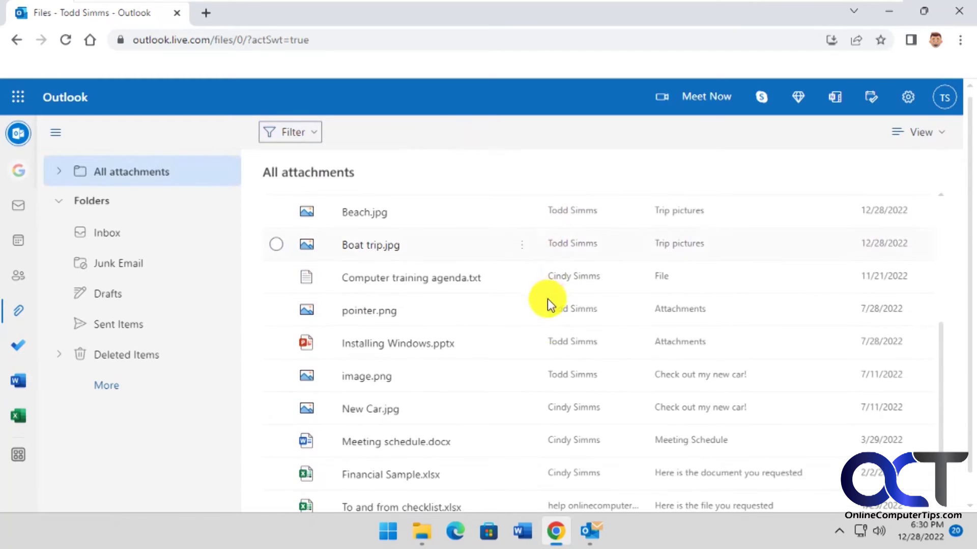
scroll(556, 369, down, 1)
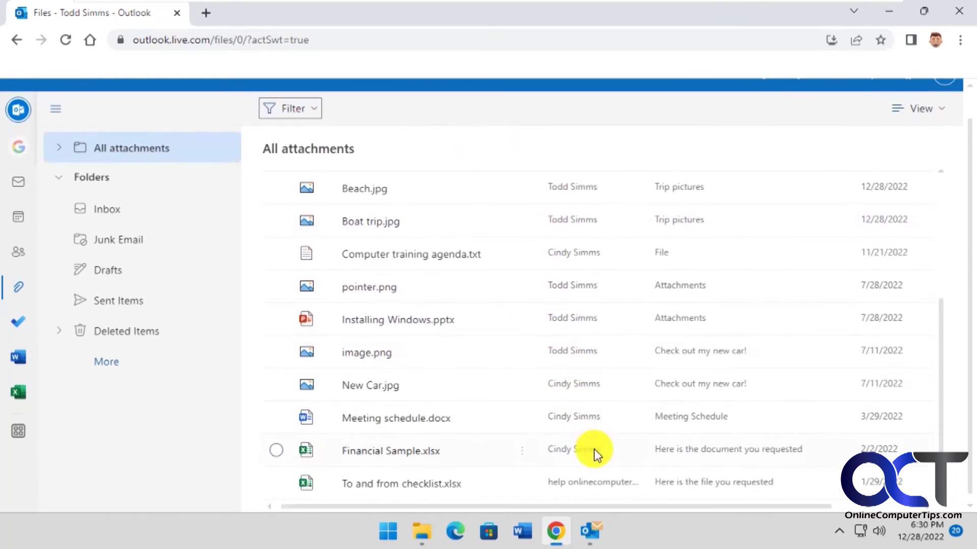
click(400, 455)
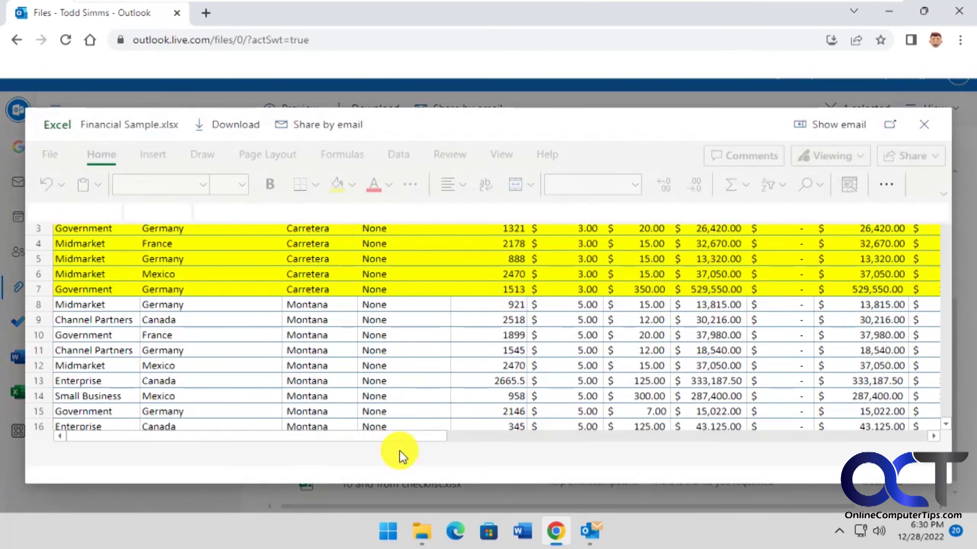
click(846, 126)
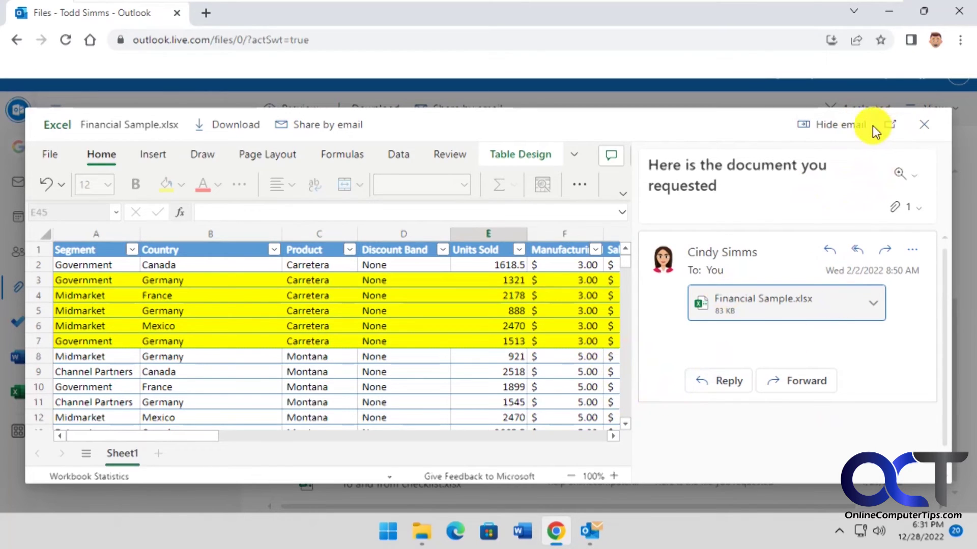
click(922, 125)
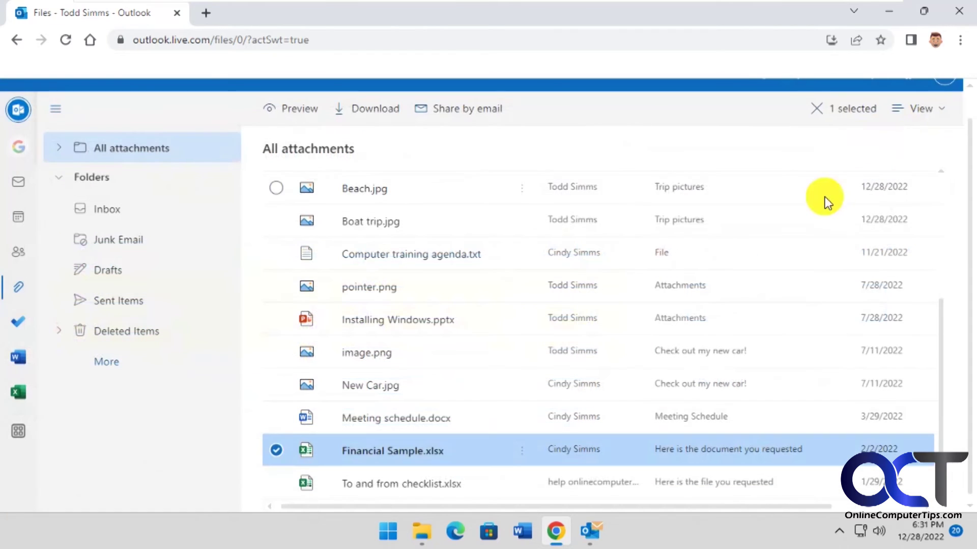